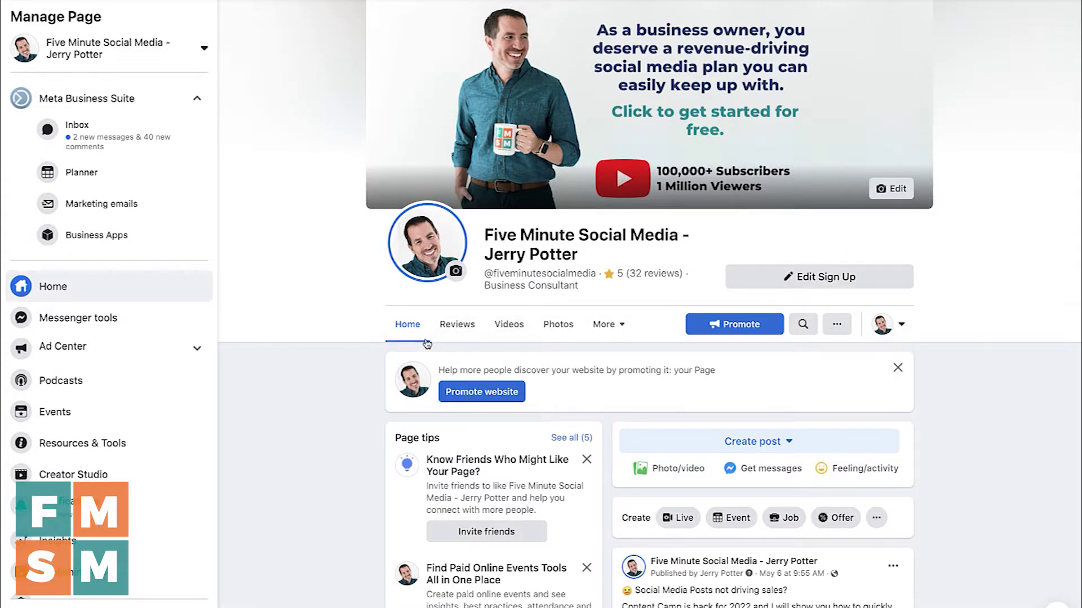
Go to the Page's Events section and start creating a new event
{"action": "left_click", "coordinate": [603, 329]}
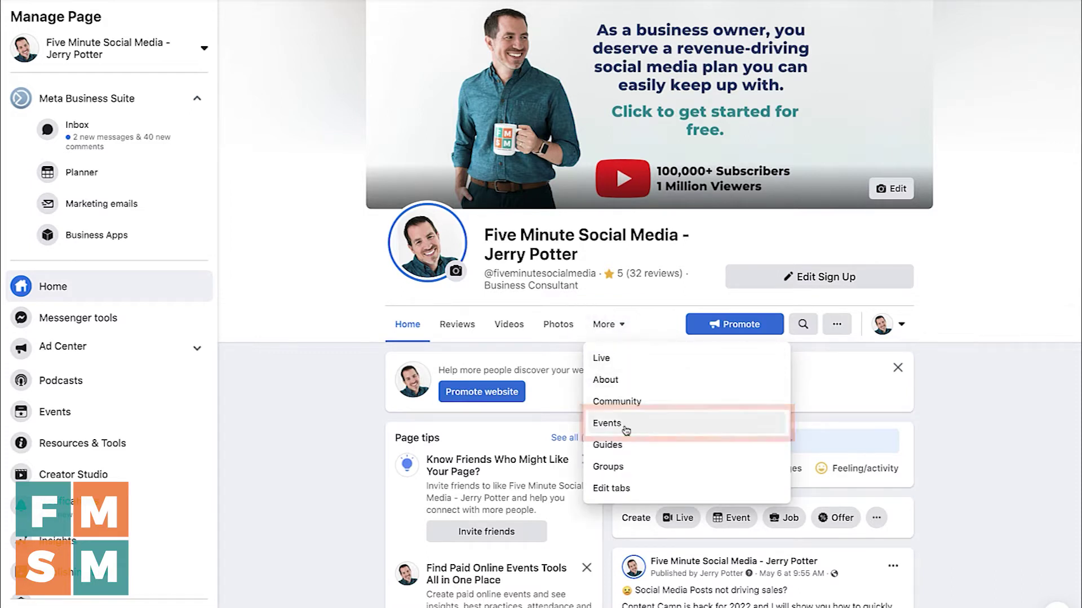
{"action": "left_click", "coordinate": [304, 429]}
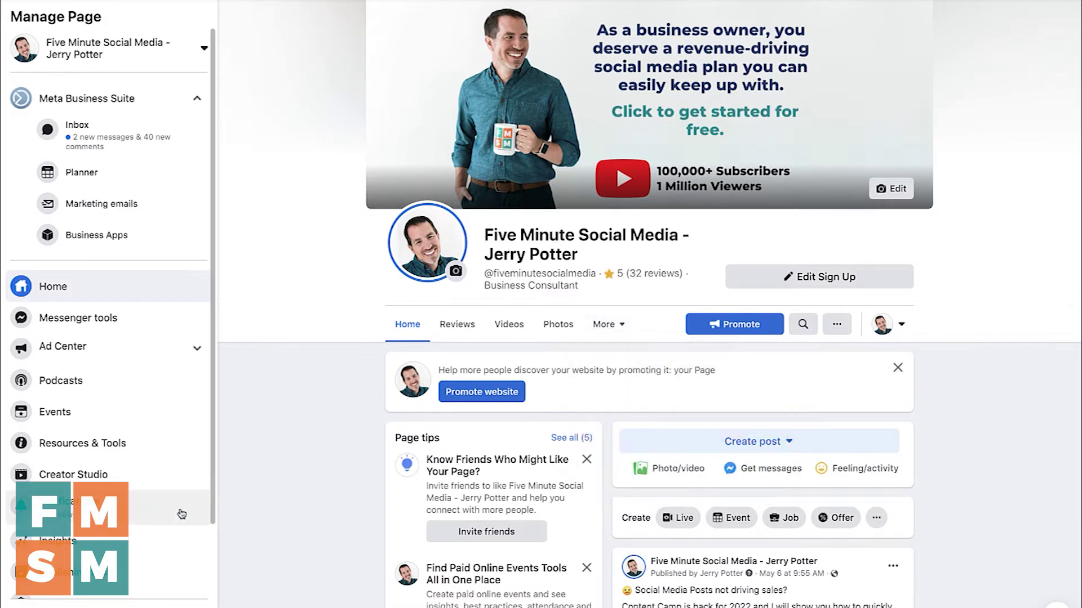
{"action": "left_click", "coordinate": [77, 419]}
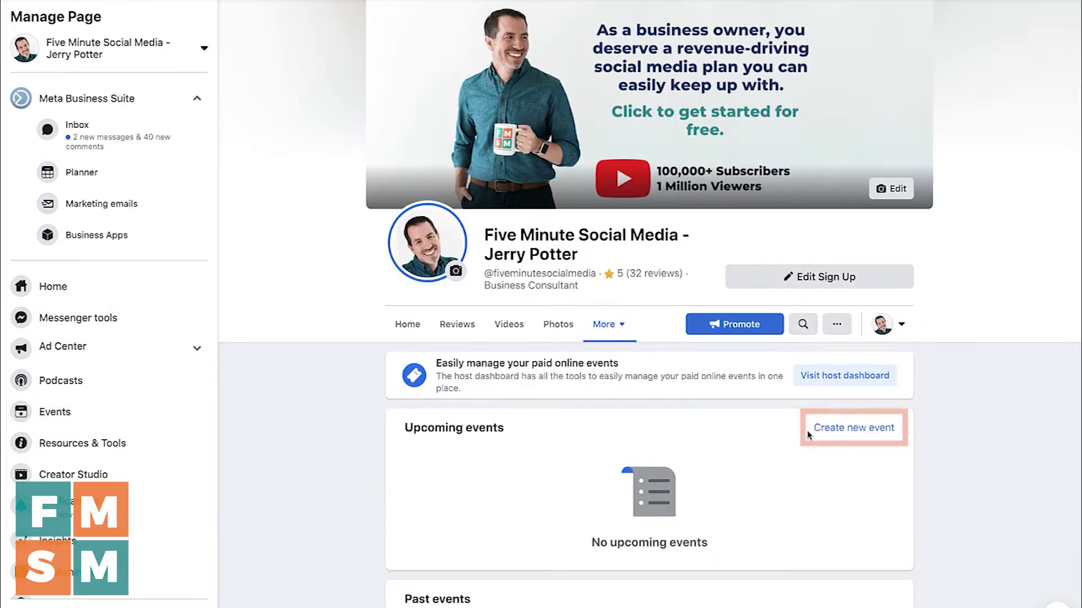
{"action": "left_click", "coordinate": [845, 431]}
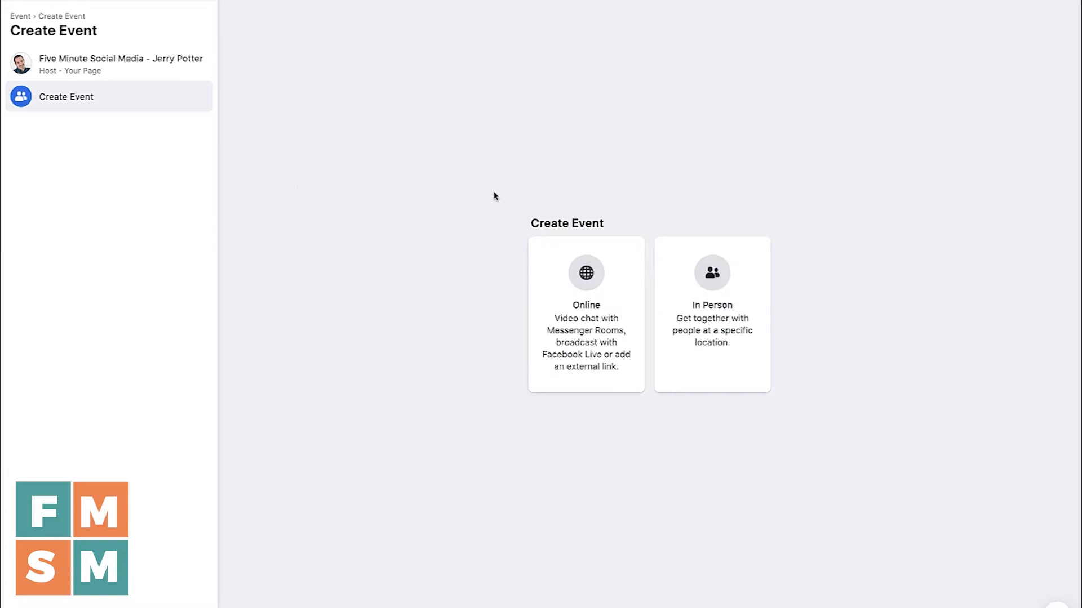
Choose Online, pick an event type, and set admission to Free
{"action": "left_click", "coordinate": [579, 286]}
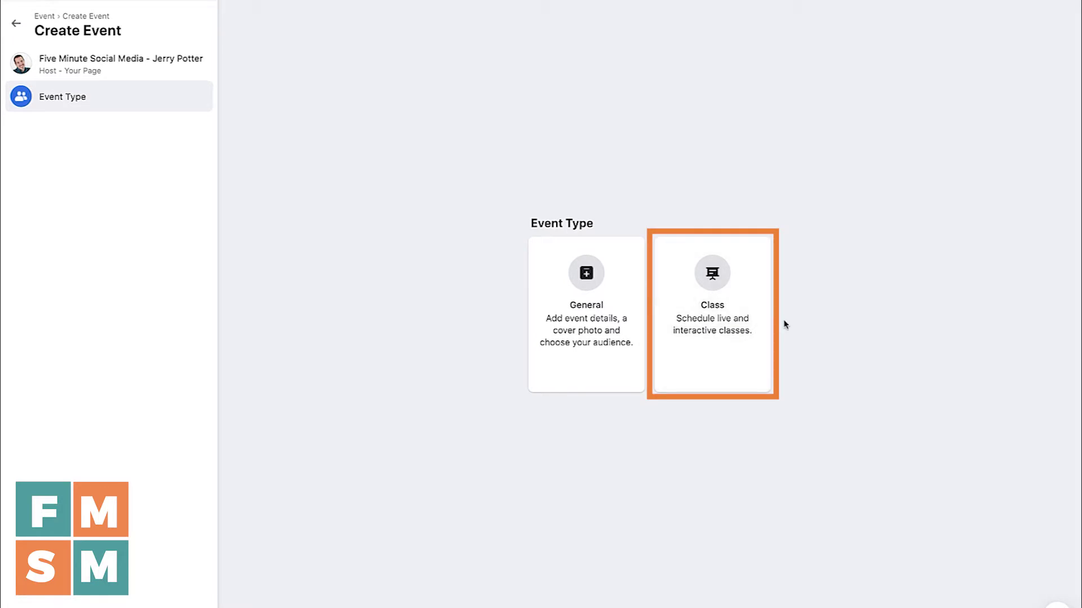
{"action": "left_click", "coordinate": [570, 289]}
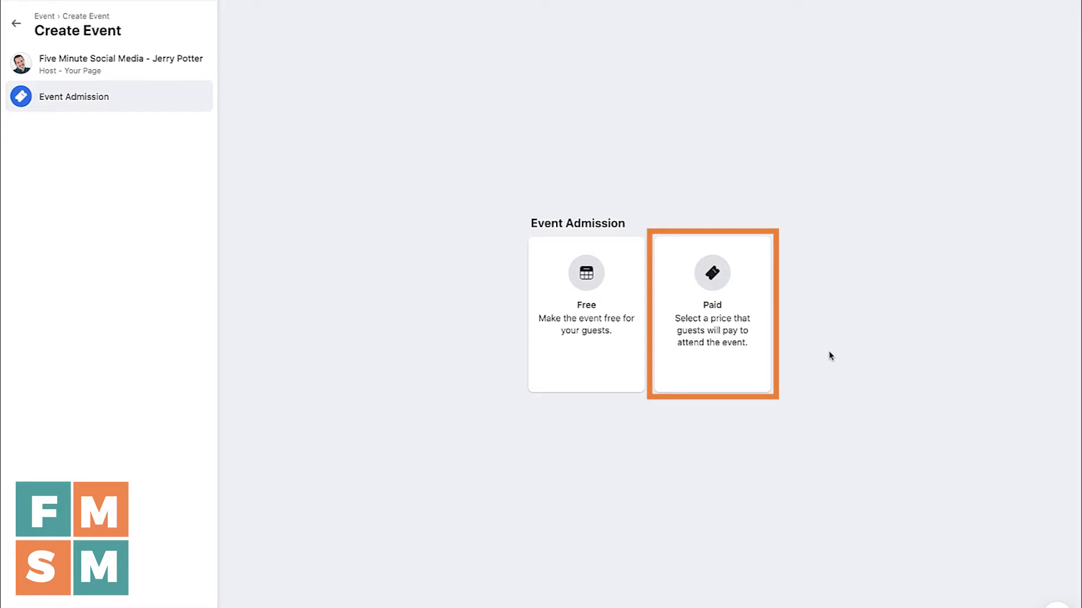
{"action": "left_click", "coordinate": [584, 295]}
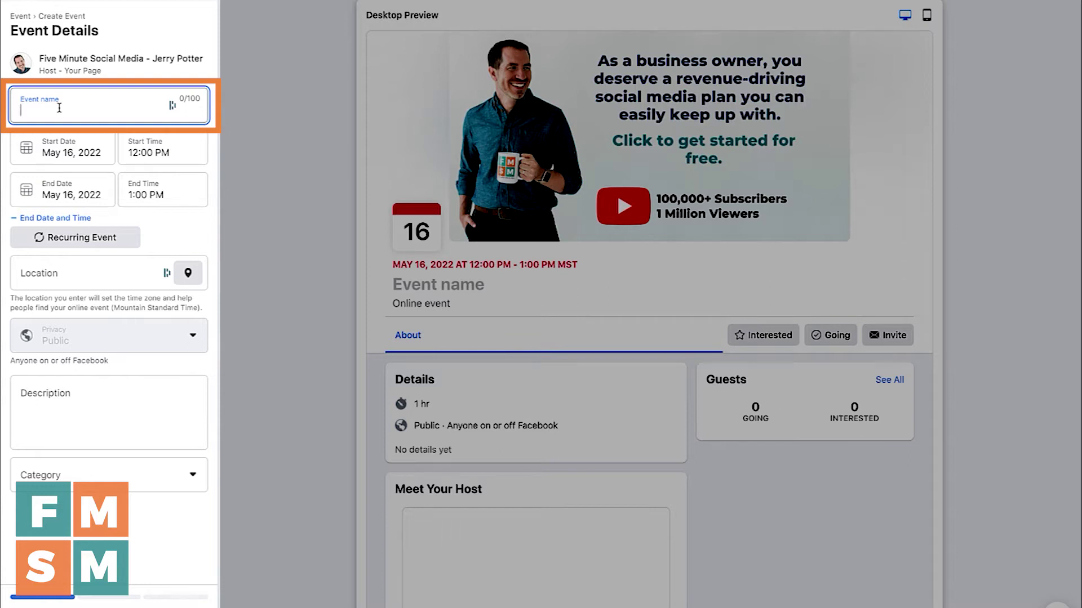
Enter 'Content Camp 2023' in the Event name field
{"action": "type", "text": "Content"}
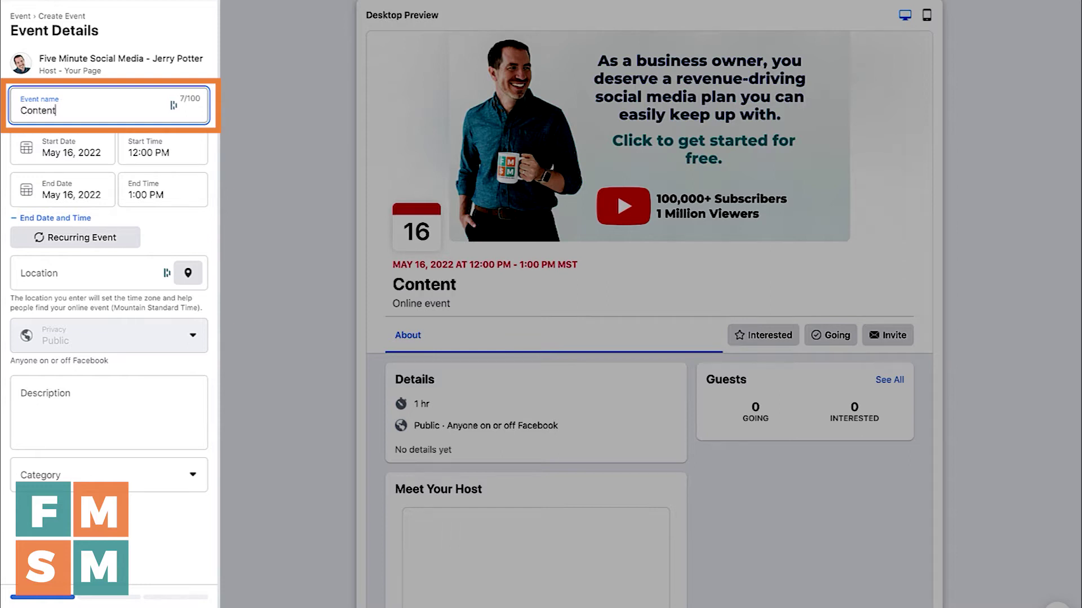
{"action": "type", "text": " Camp"}
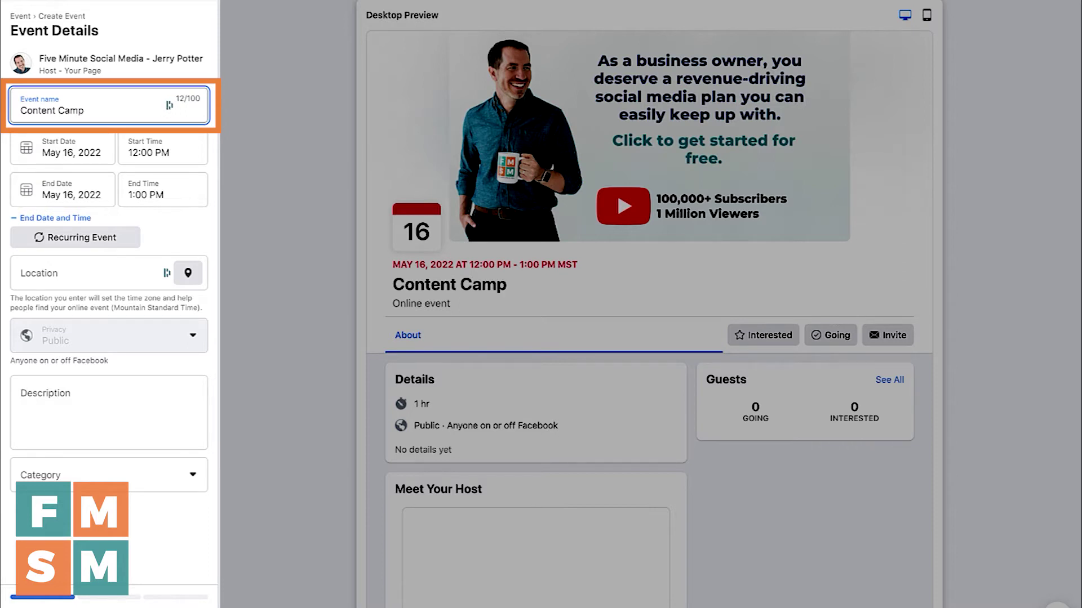
{"action": "type", "text": "2023"}
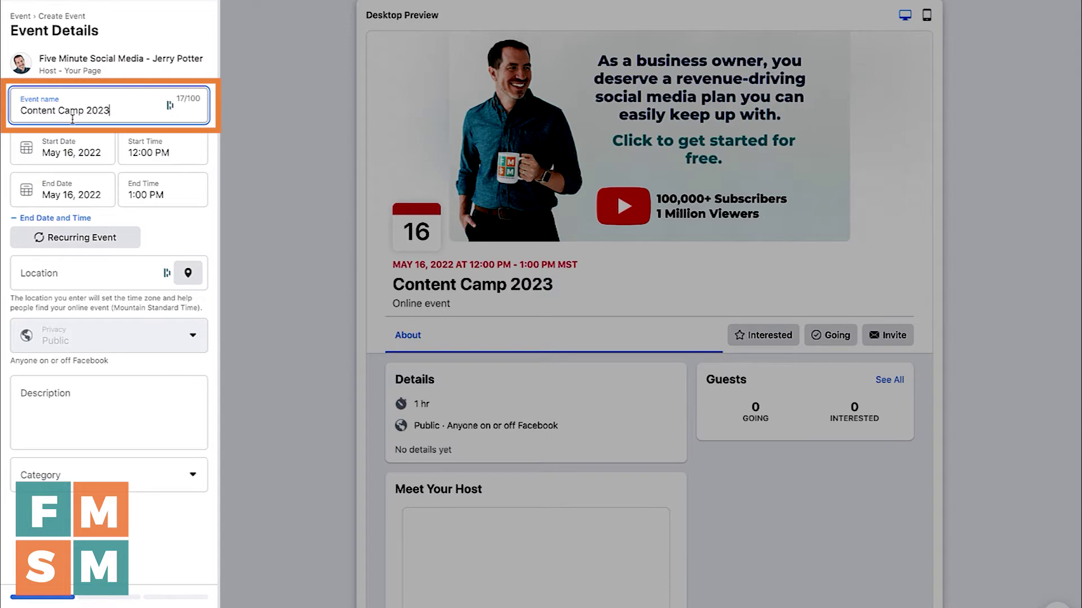
Set the event dates to May 15–19, 2023 with an 8:00 AM start time
{"action": "left_click", "coordinate": [87, 149]}
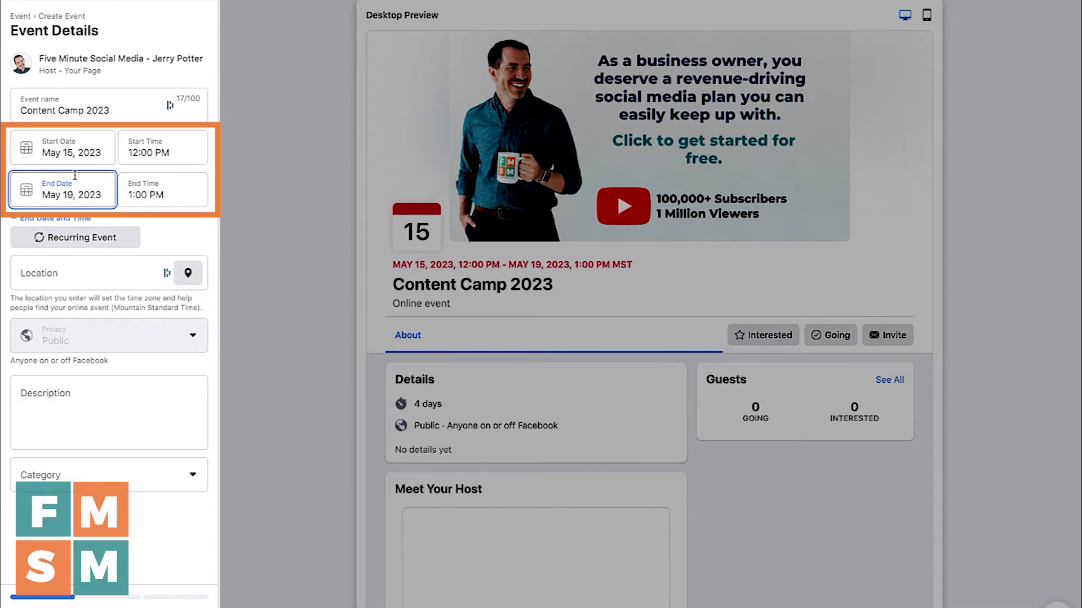
{"action": "left_click", "coordinate": [176, 150]}
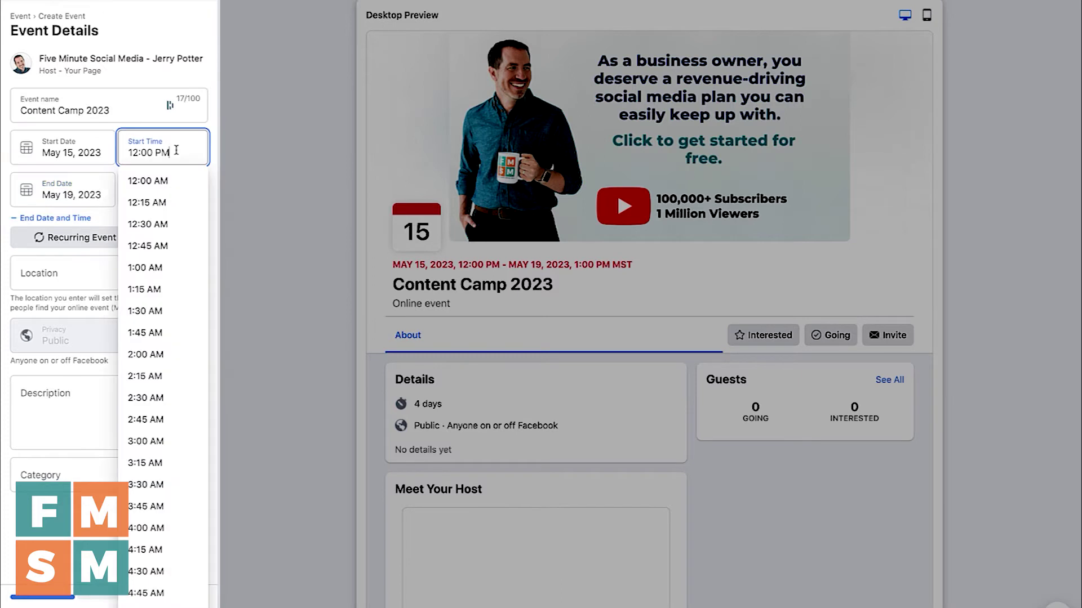
{"action": "scroll", "coordinate": [164, 292], "scroll_direction": "down", "scroll_amount": 6}
{"action": "scroll", "coordinate": [164, 291], "scroll_direction": "down", "scroll_amount": 3}
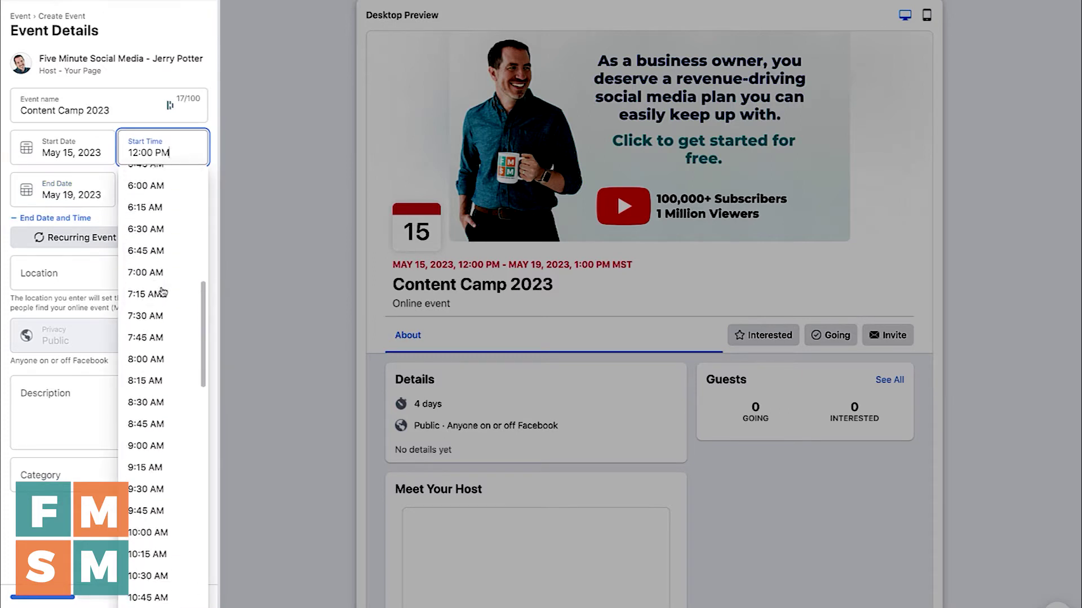
{"action": "left_click", "coordinate": [155, 303]}
Set the event end time to 8:30 AM
{"action": "left_click", "coordinate": [167, 195]}
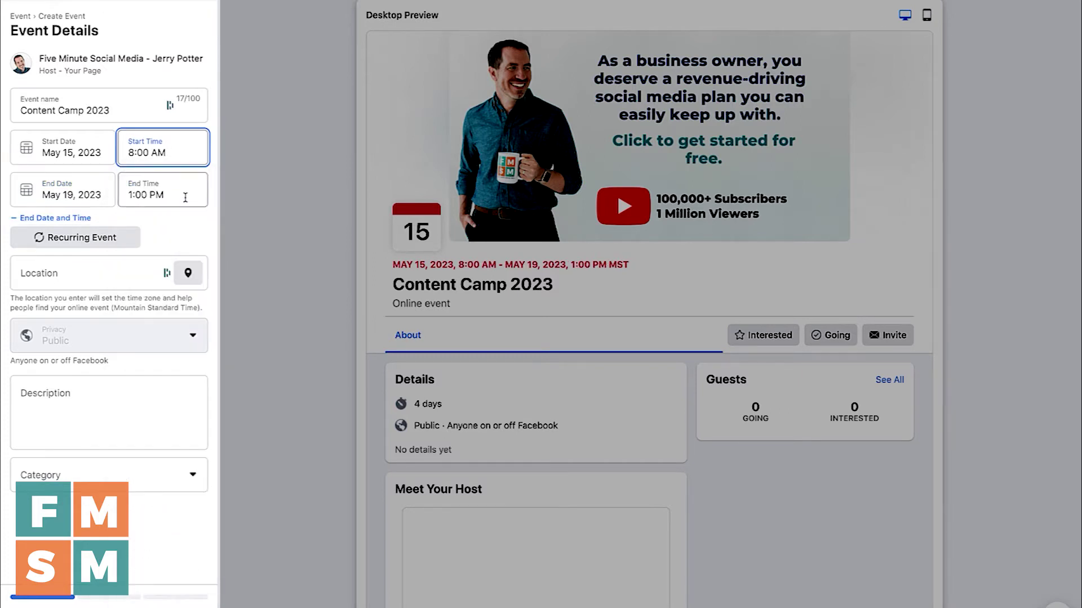
{"action": "scroll", "coordinate": [173, 254], "scroll_direction": "down", "scroll_amount": 5}
{"action": "scroll", "coordinate": [171, 259], "scroll_direction": "down", "scroll_amount": 8}
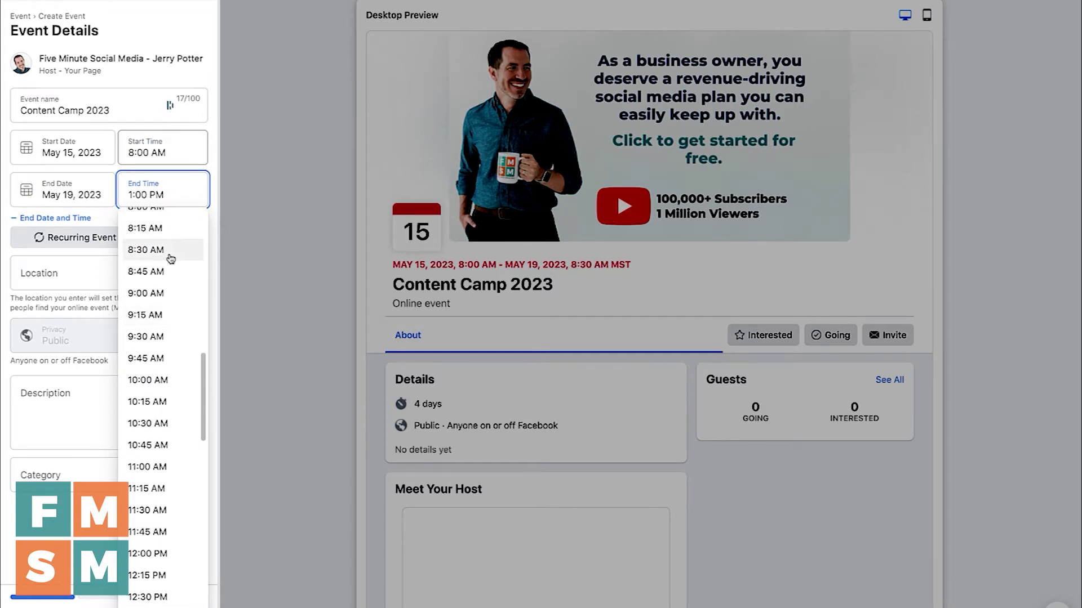
{"action": "left_click", "coordinate": [171, 254]}
{"action": "left_click", "coordinate": [178, 234]}
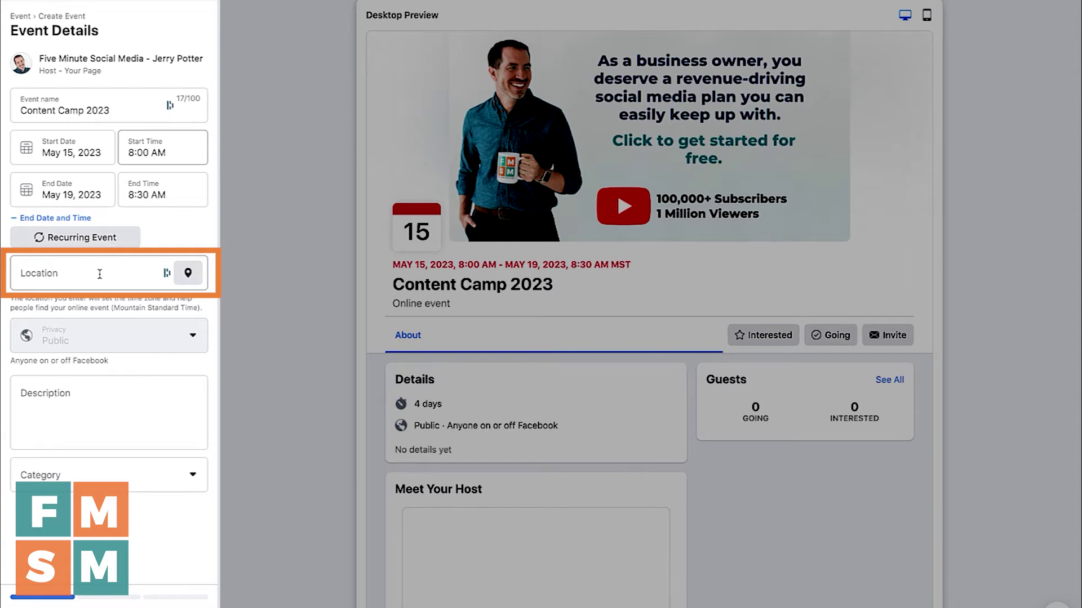
Place the cursor in the event's Description field
{"action": "left_click", "coordinate": [117, 396]}
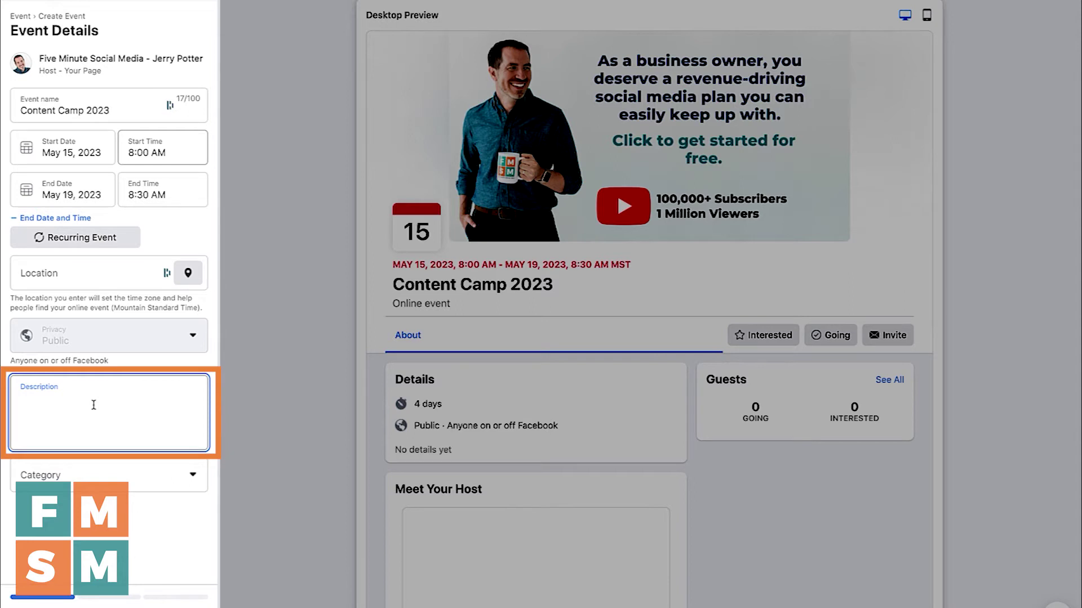
Replace the pasted description with the text about generating 40-50 powerful content ideas
{"action": "type", "text": "Join us for this fun-filled event again this year!"}
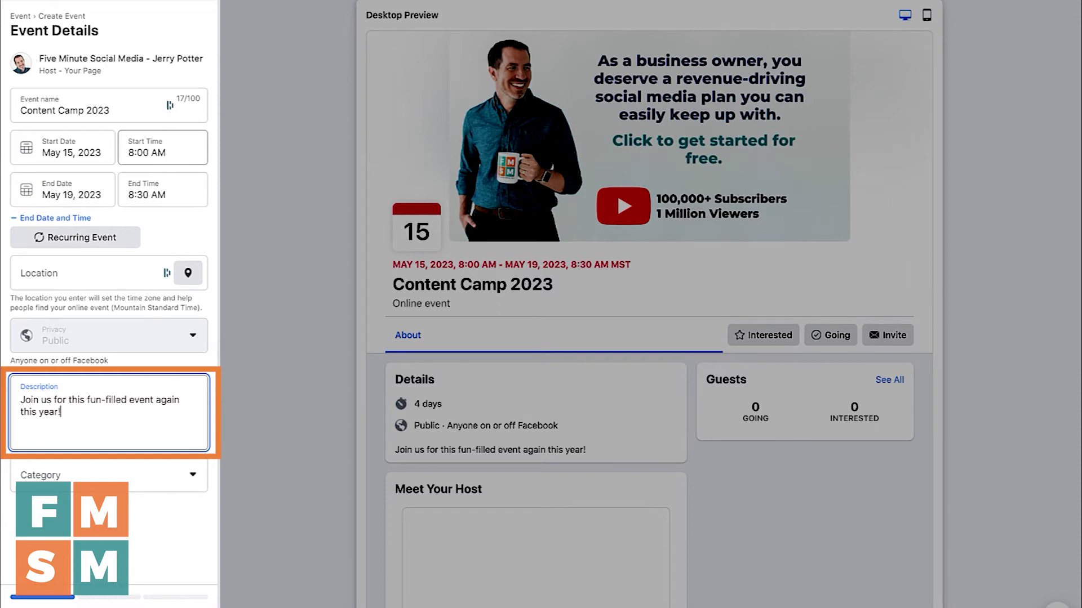
{"action": "key", "text": "ctrl+a"}
{"action": "key", "text": "BackSpace"}
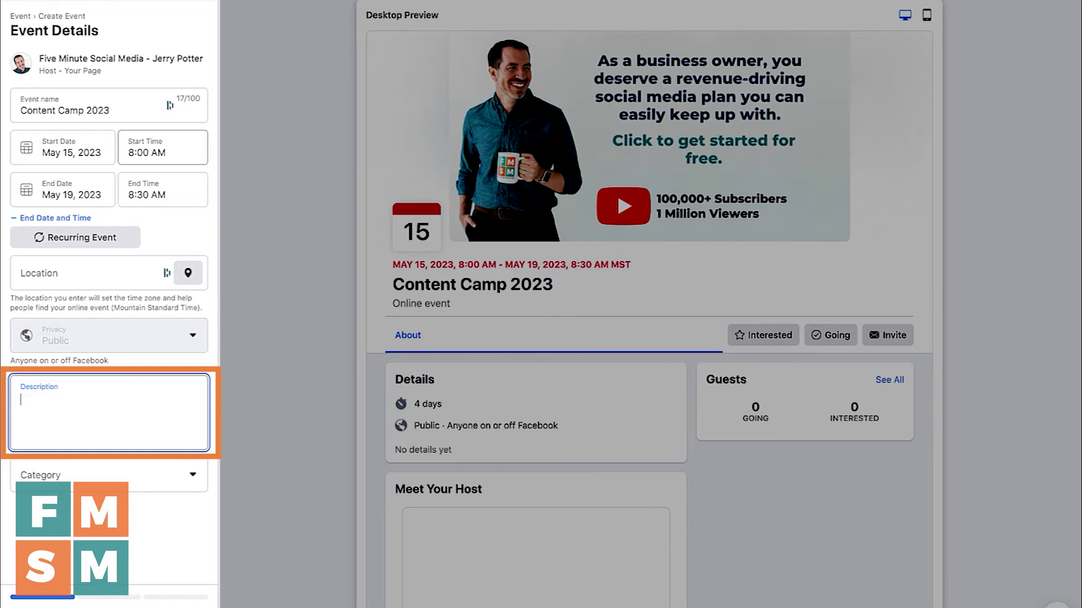
{"action": "type", "text": "Not getting sales from social media? Learn how to generate 40-50 powerful content ideas for your business."}
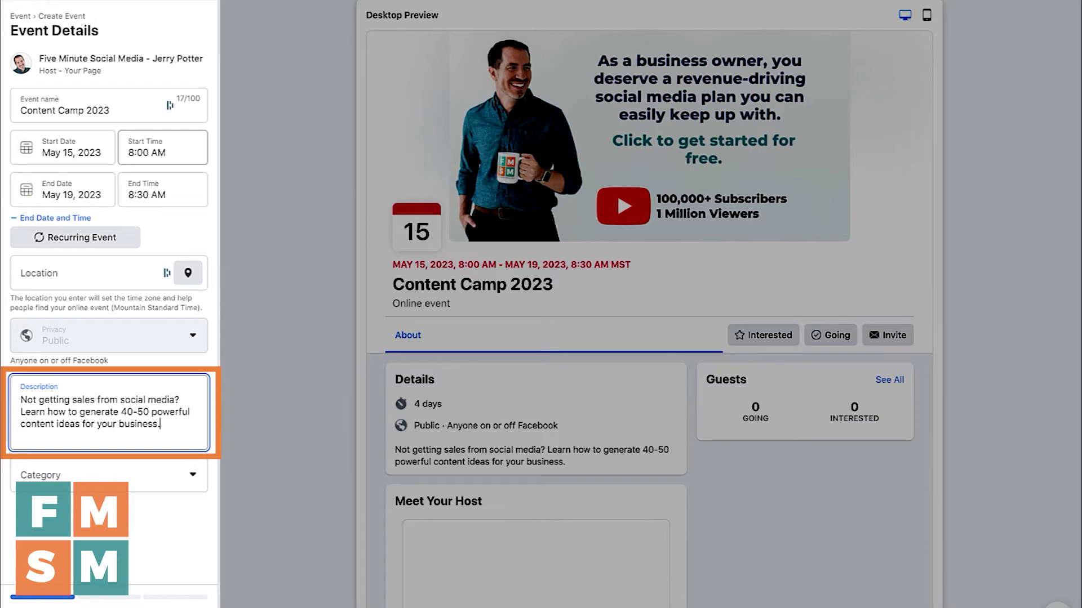
{"action": "scroll", "coordinate": [163, 439], "scroll_direction": "down", "scroll_amount": 1}
Pick Professional Networking from the Category list and continue to the Location step
{"action": "left_click", "coordinate": [169, 443]}
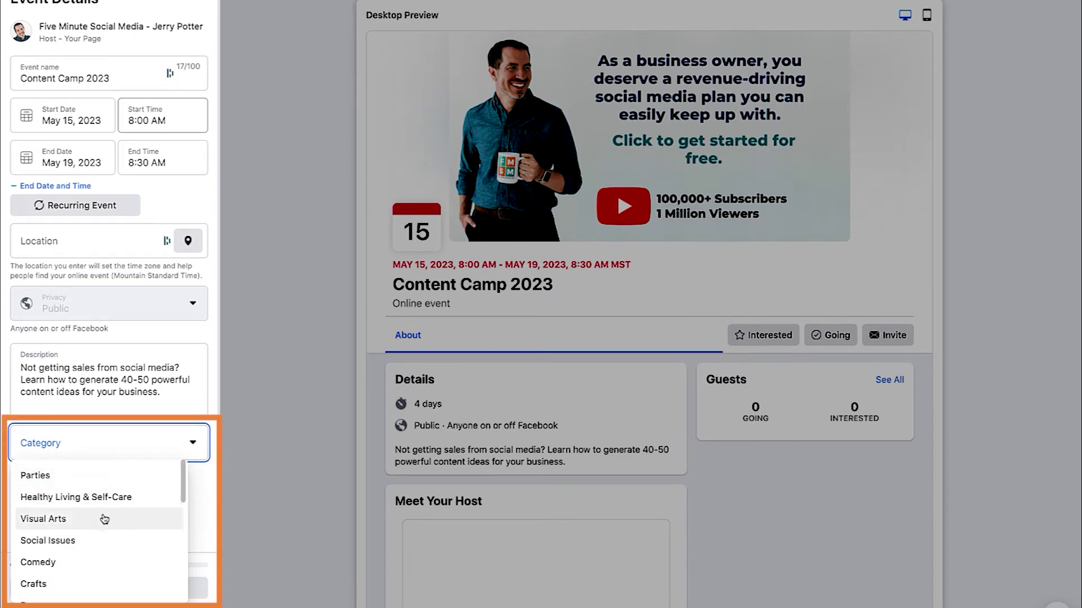
{"action": "scroll", "coordinate": [103, 528], "scroll_direction": "down", "scroll_amount": 5}
{"action": "scroll", "coordinate": [103, 528], "scroll_direction": "down", "scroll_amount": 7}
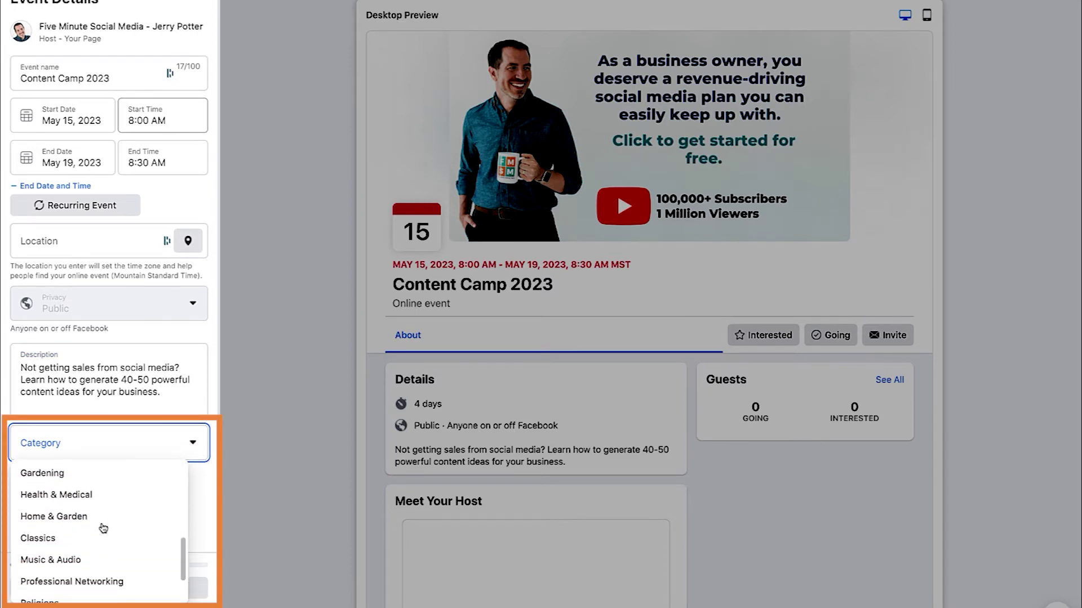
{"action": "scroll", "coordinate": [103, 528], "scroll_direction": "up", "scroll_amount": 7}
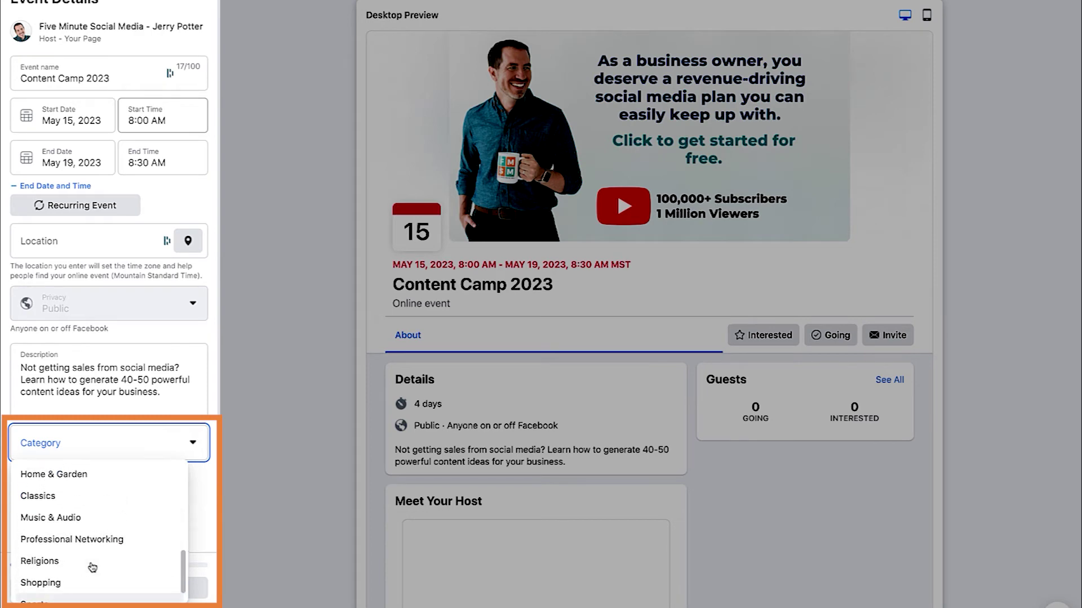
{"action": "scroll", "coordinate": [83, 542], "scroll_direction": "up", "scroll_amount": 5}
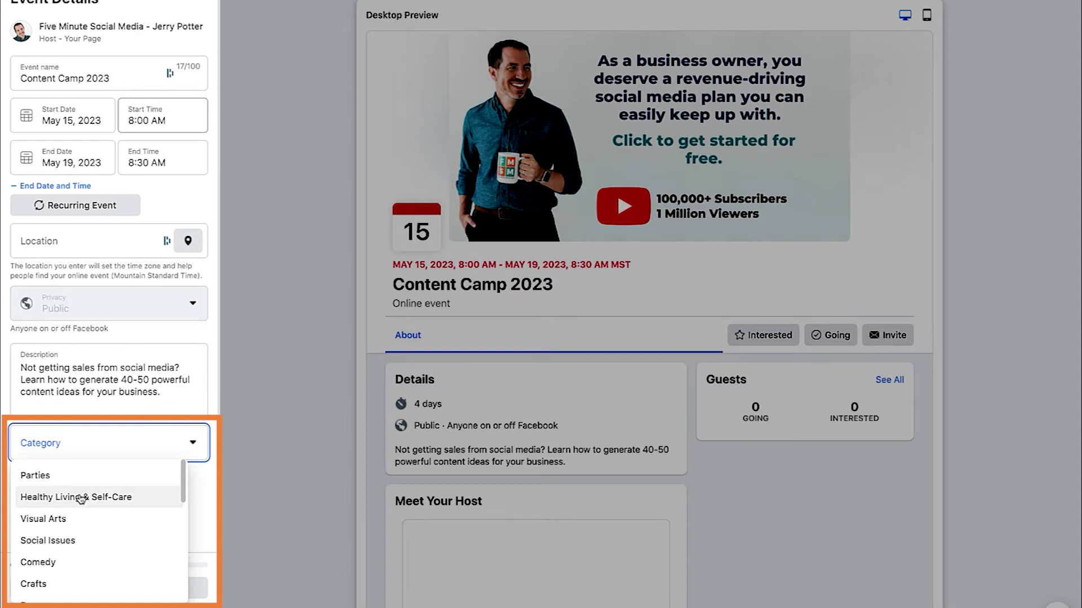
{"action": "scroll", "coordinate": [81, 499], "scroll_direction": "down", "scroll_amount": 4}
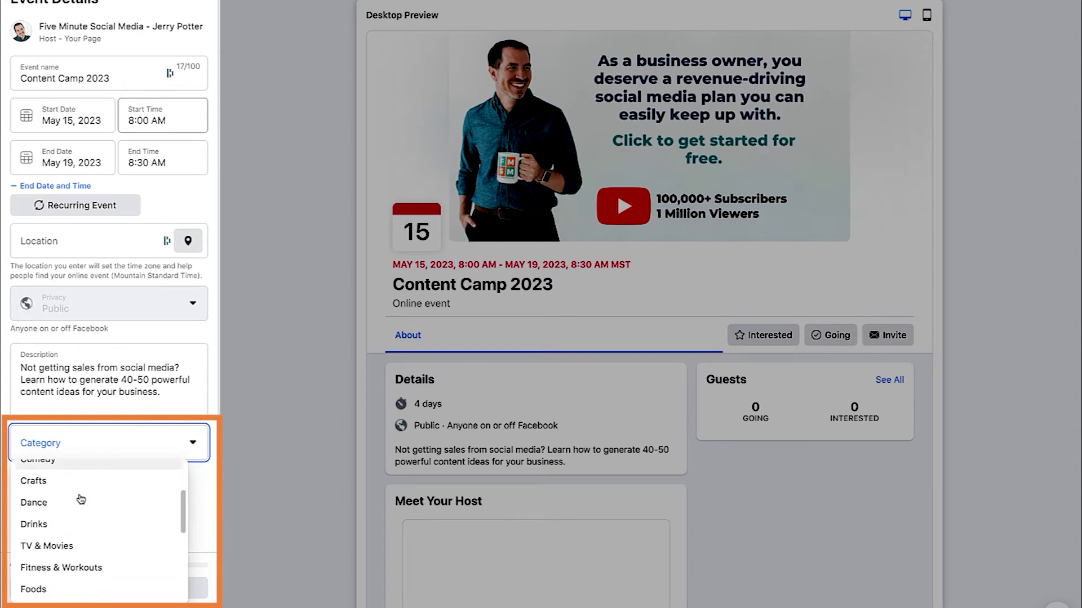
{"action": "key", "text": "Down"}
{"action": "key", "text": "Down"}
{"action": "key", "text": "Down"}
{"action": "key", "text": "Down"}
{"action": "key", "text": "Down"}
{"action": "key", "text": "Down"}
{"action": "key", "text": "Down"}
{"action": "key", "text": "Down"}
{"action": "key", "text": "Down"}
{"action": "key", "text": "Down"}
{"action": "key", "text": "Down"}
{"action": "key", "text": "Return"}
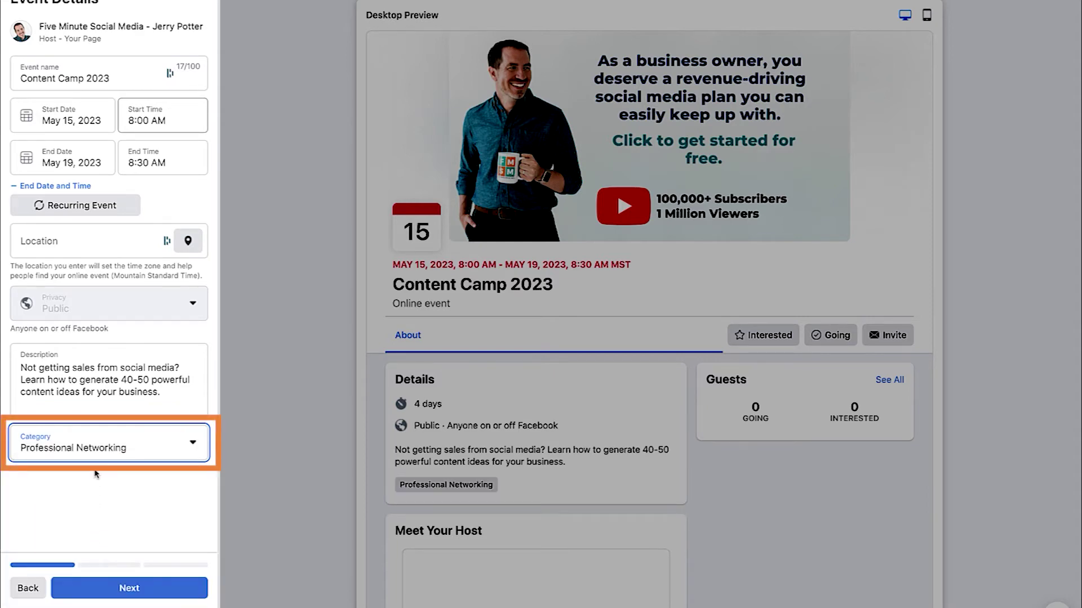
{"action": "left_click", "coordinate": [126, 590]}
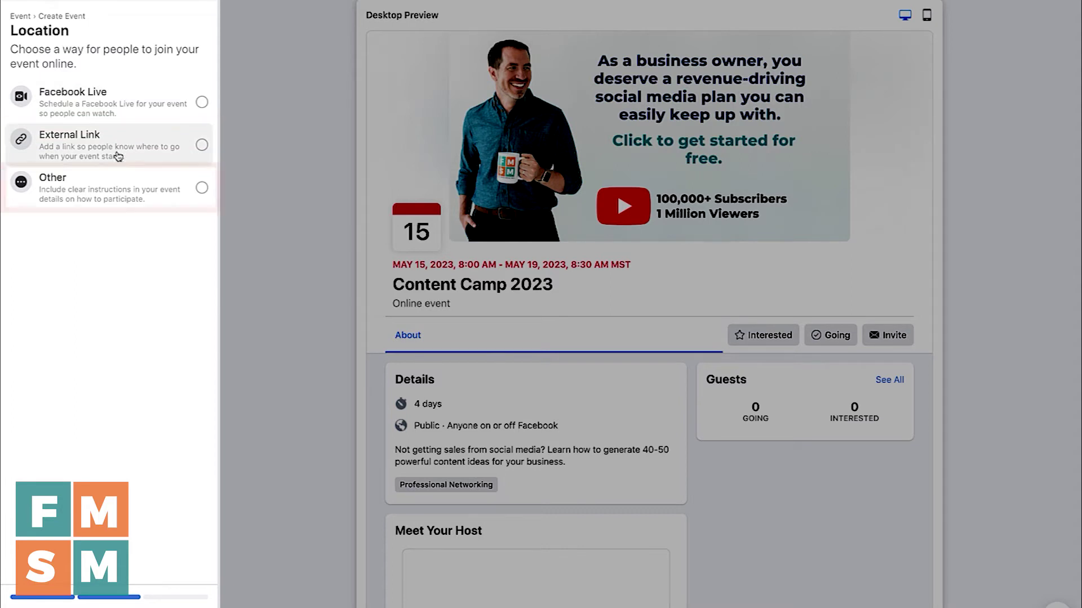
Select Other, then Facebook Live as the joining method, and close the explanation popup
{"action": "left_click", "coordinate": [70, 200]}
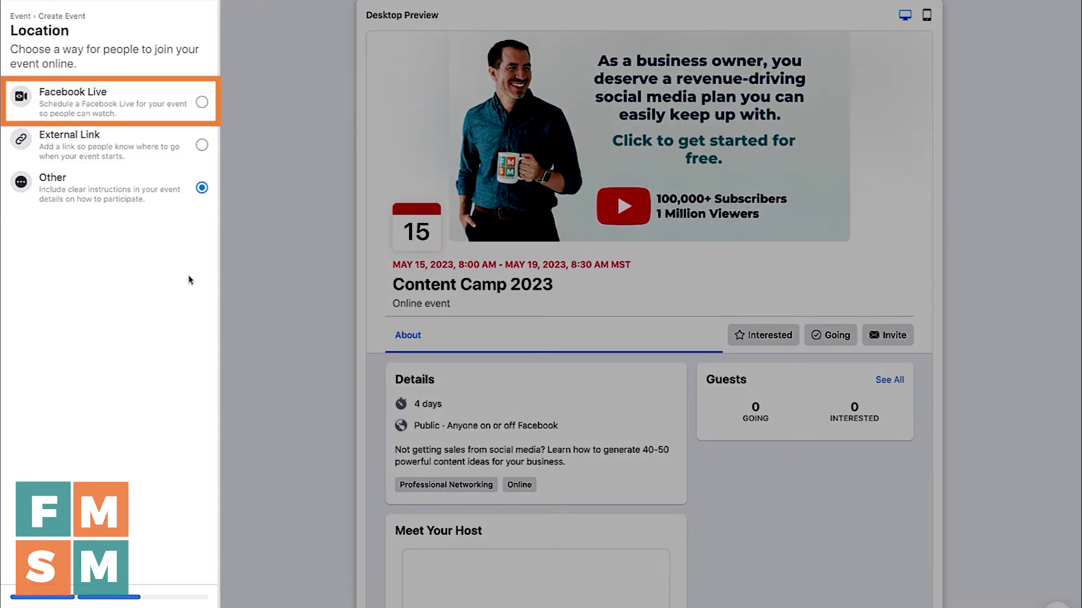
{"action": "left_click", "coordinate": [204, 104]}
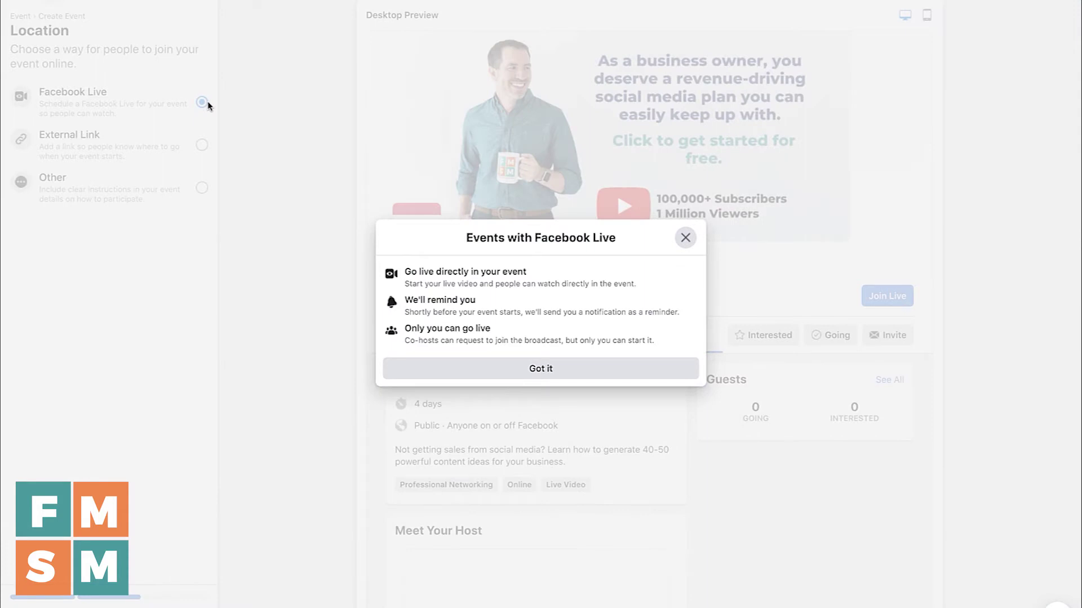
{"action": "left_click", "coordinate": [571, 367]}
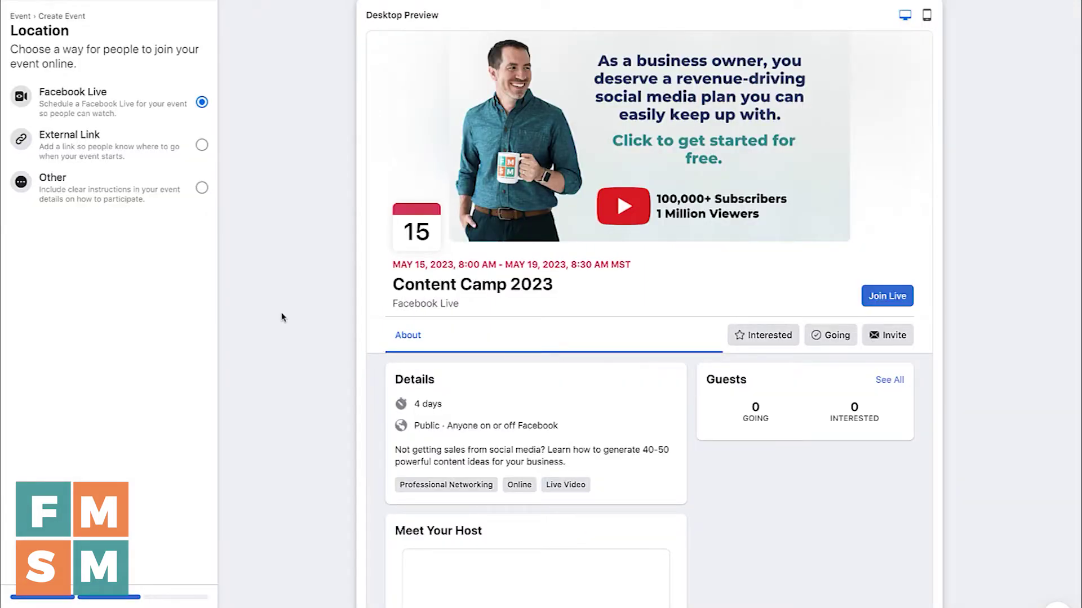